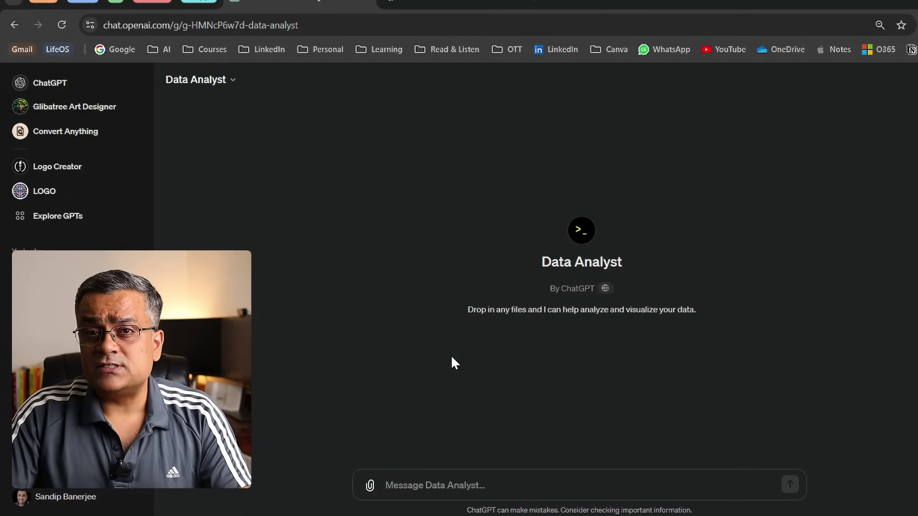
- In Excel, review the IPL_2023 ball-by-ball sheet and select the ball_no column to see its totals
key(alt+Tab)
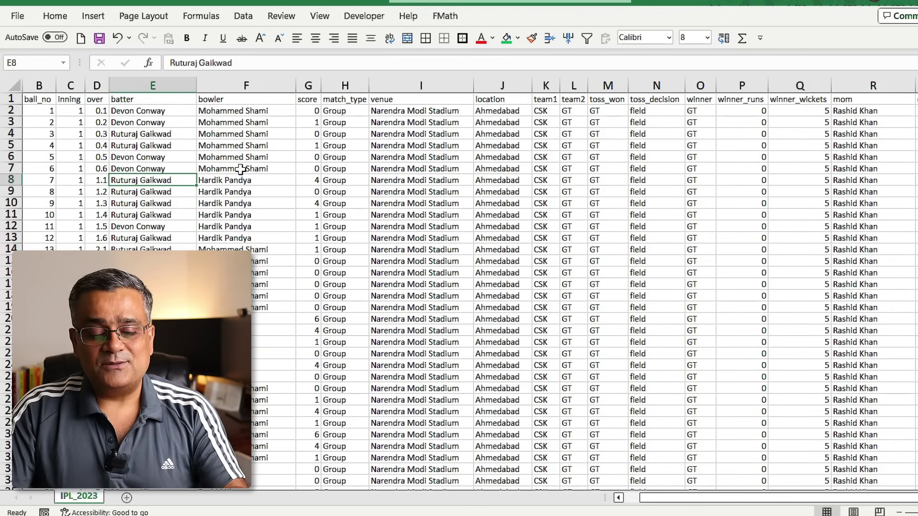
click(40, 85)
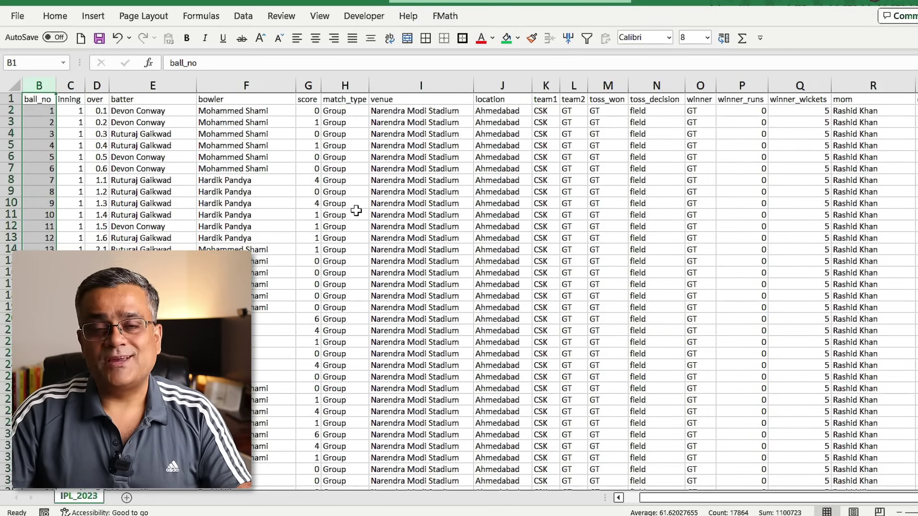
- Back in the Data Analyst chat, attach IPL 2023.xlsx from the Downloads folder
click(499, 473)
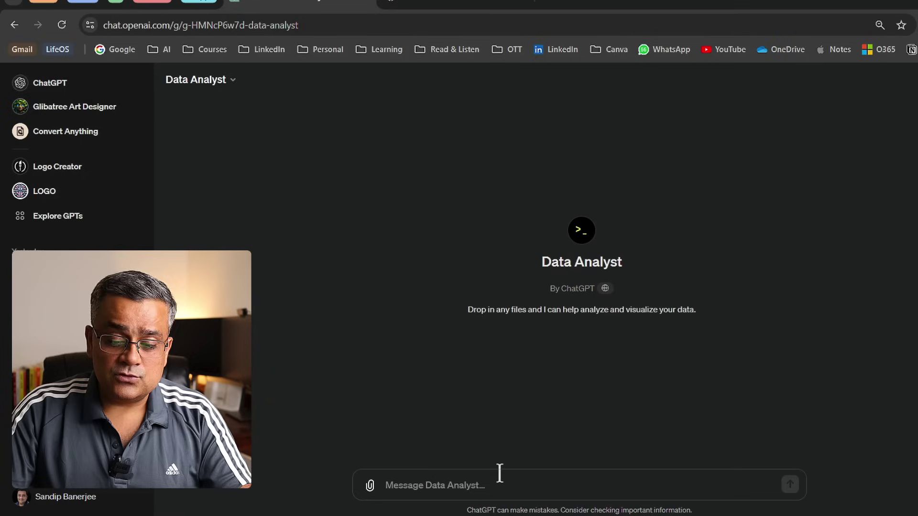
click(371, 484)
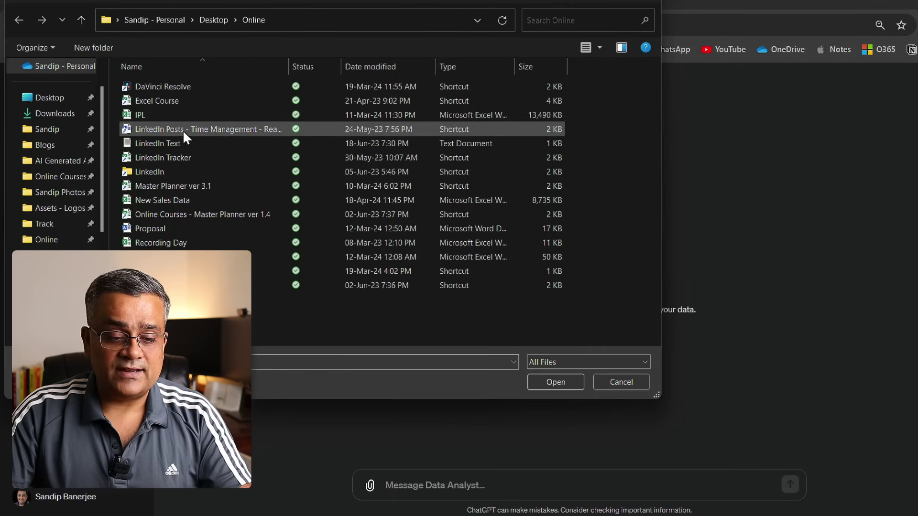
click(47, 114)
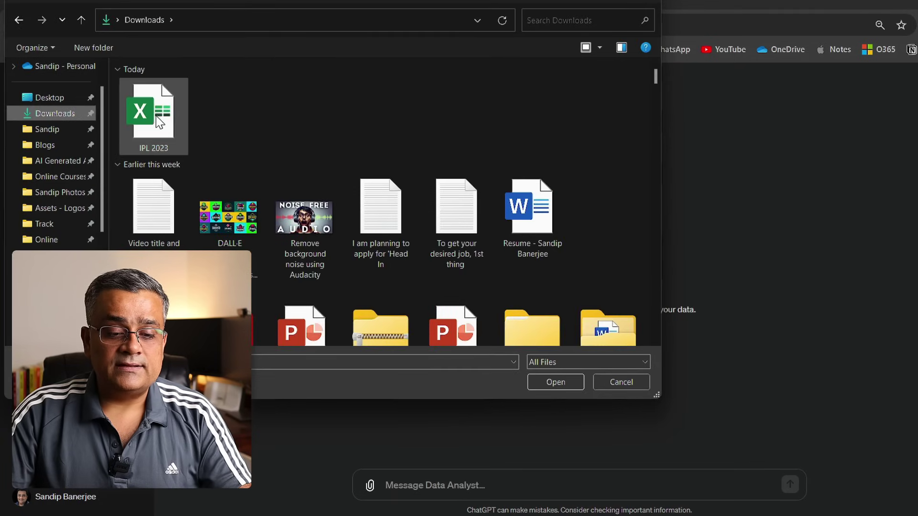
click(162, 120)
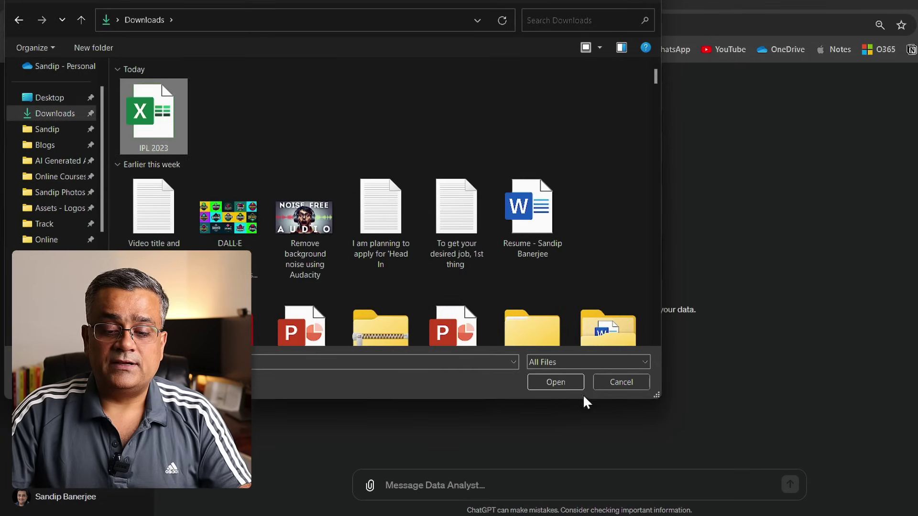
click(554, 382)
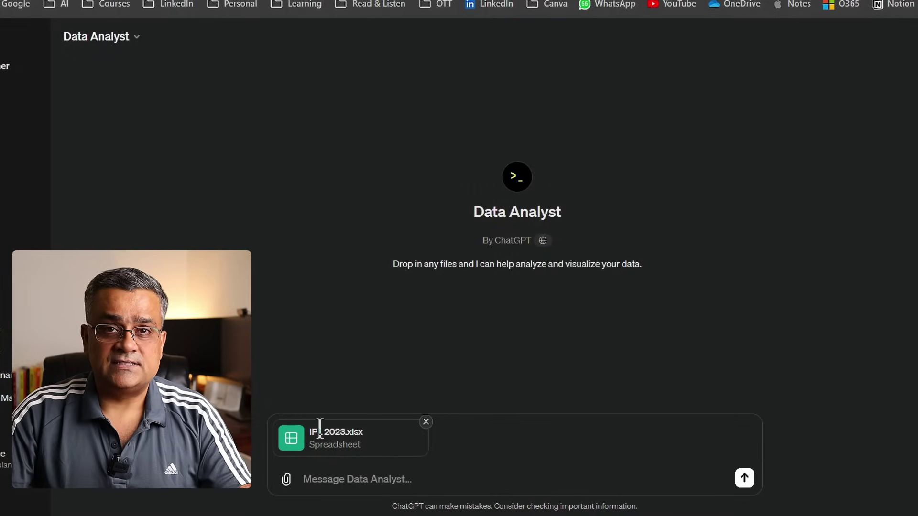
- Send 'Analyze this data' with the attached IPL 2023 spreadsheet
click(365, 477)
text(Analyze this data)
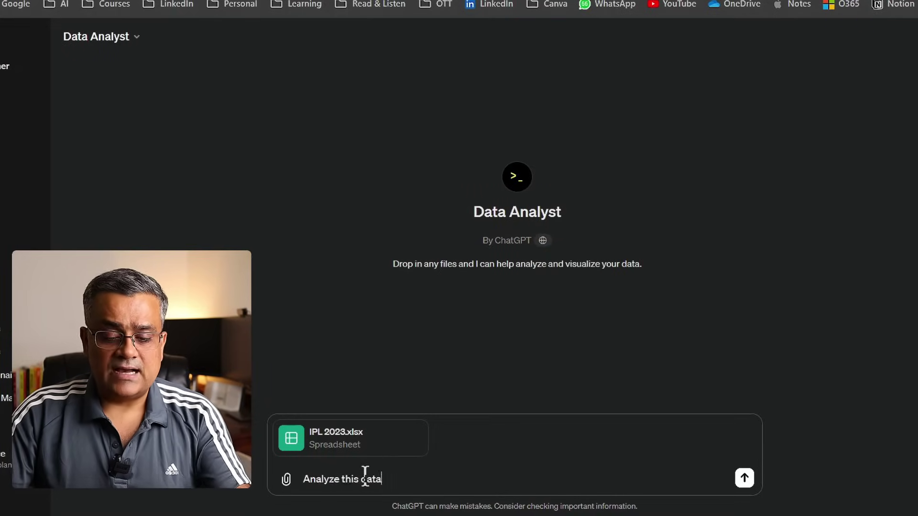
key(Return)
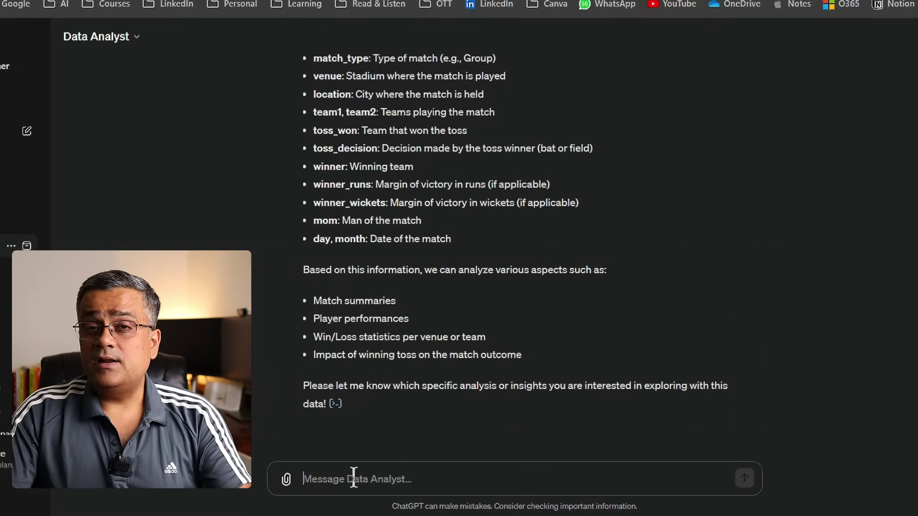
- Ask 'Analyze this file and give me insight' to get team win/loss records and toss-win rates
text(Analyze this file and give me insight)
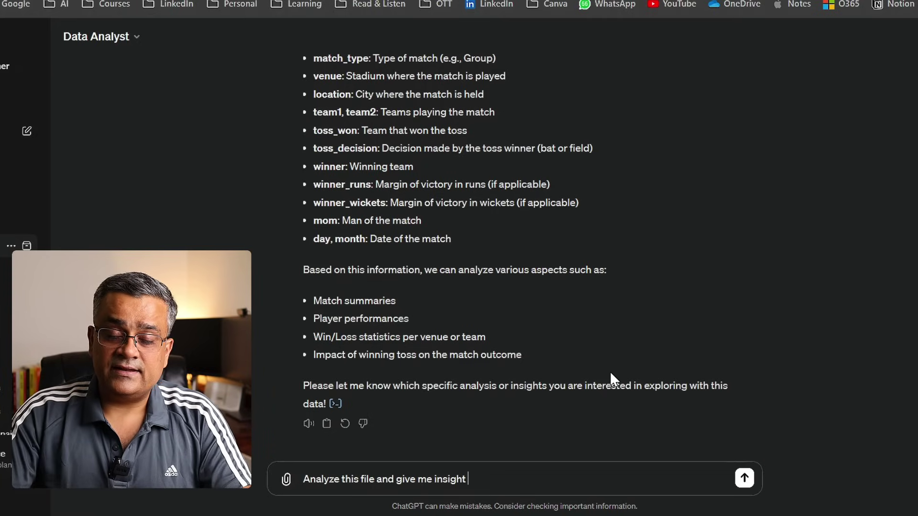
key(Return)
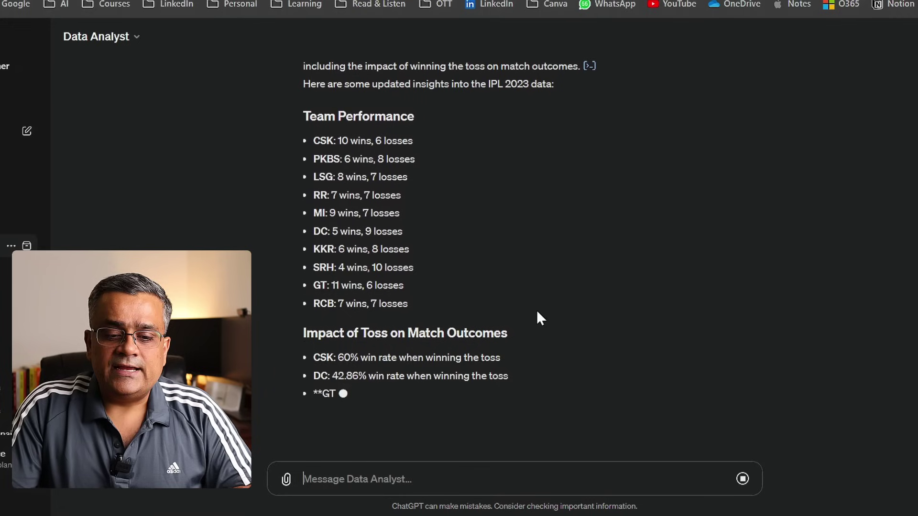
- Read the toss-impact findings, then paste a request for the top batsmen by total runs as a two-column table
scroll(540, 299, up, 2)
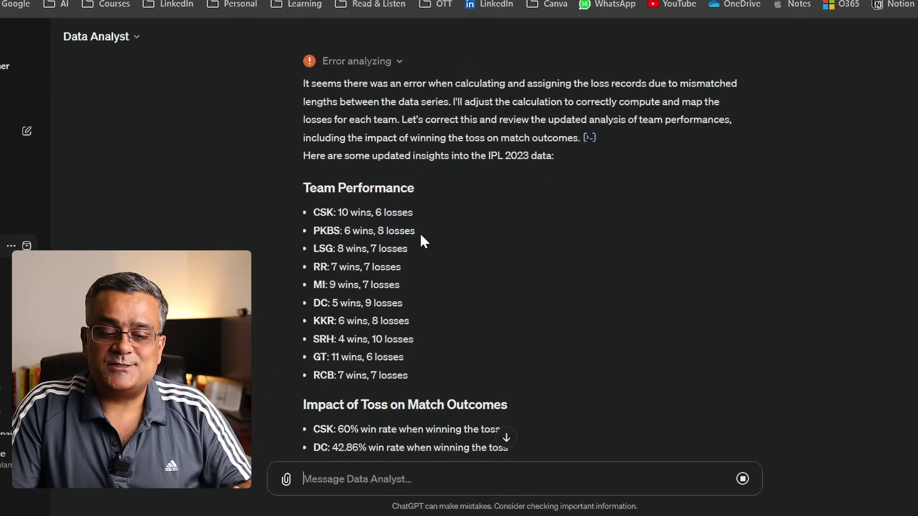
scroll(406, 228, down, 3)
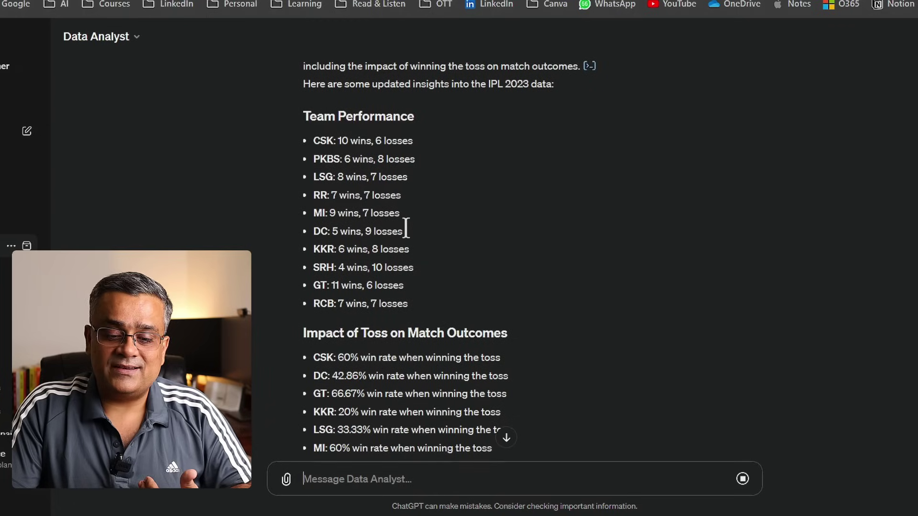
scroll(449, 229, down, 3)
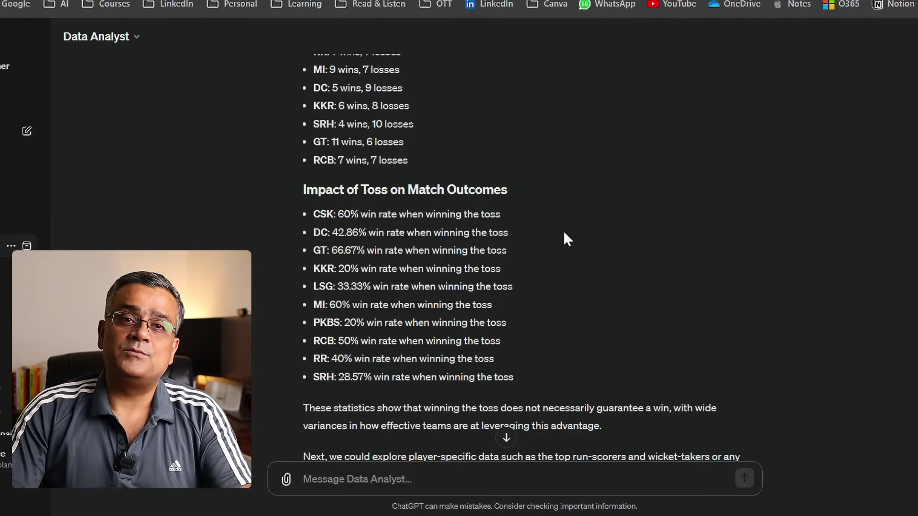
scroll(448, 294, down, 2)
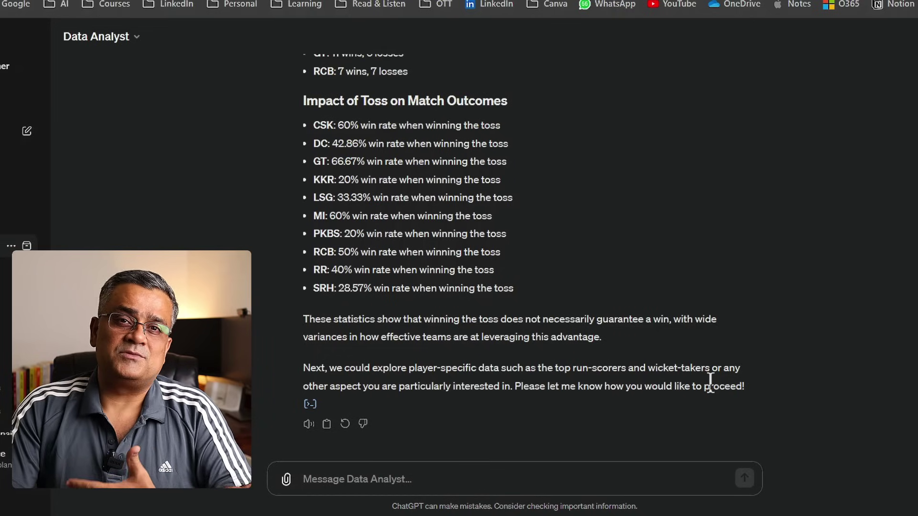
text(Give me name of top Batsman based on total runs scored in all these years in tabular format. 1st column should have name of Batsman and 2nd column should have total runs scored.)
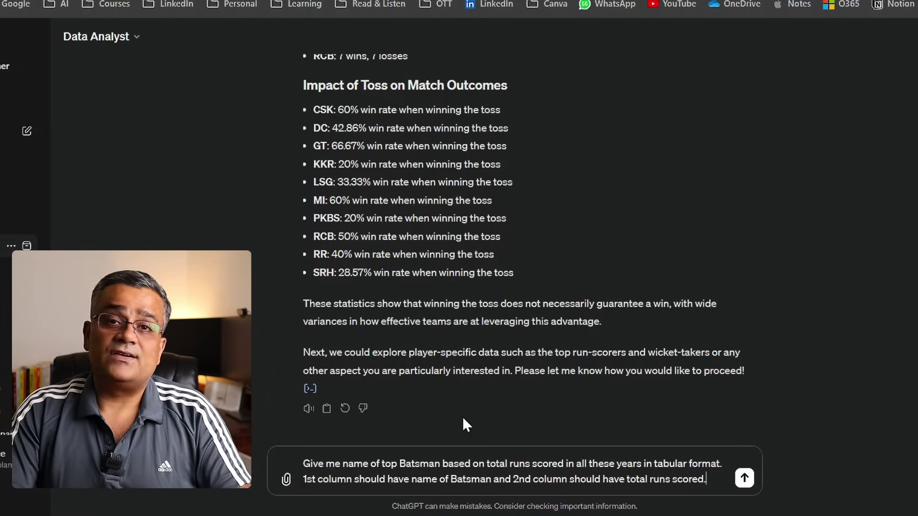
- Send the top-batsman request and keep Response 1, the top-five table led by 916 runs
key(Return)
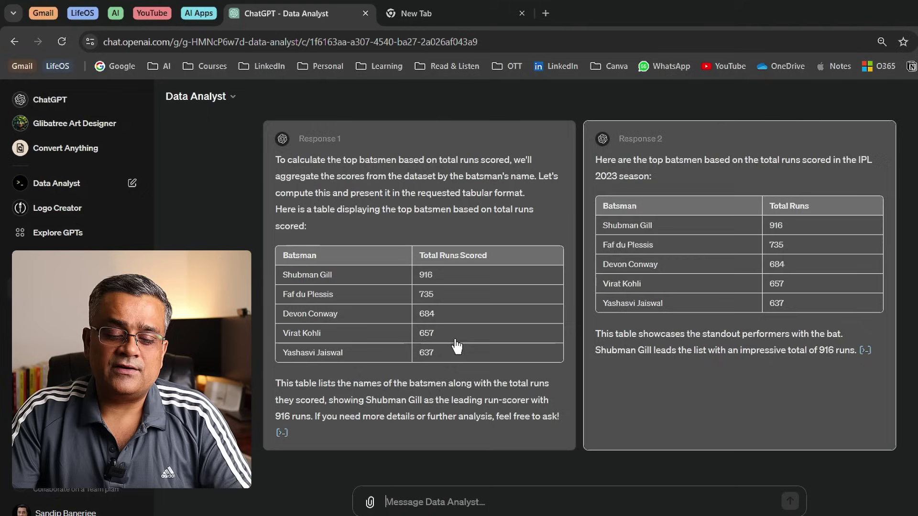
click(434, 213)
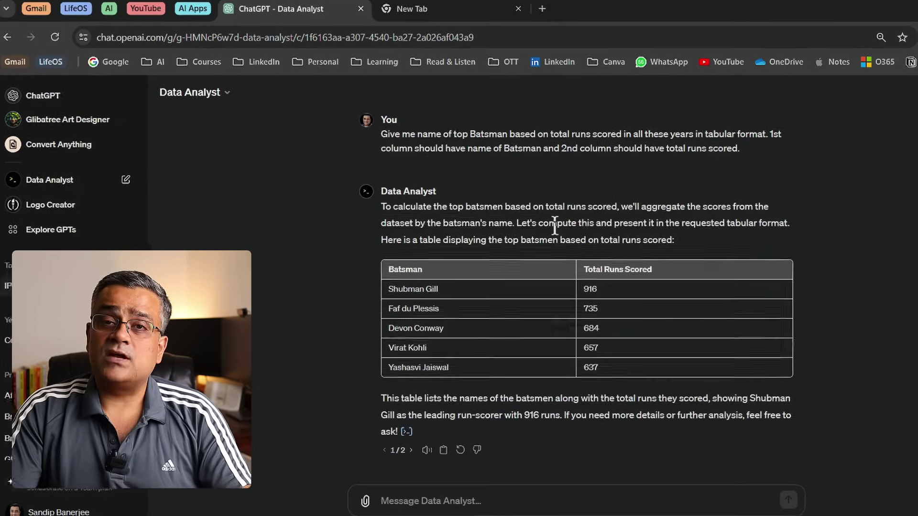
- Request the top five bowlers by wickets taken, then paste a request for charts of the dataset
text(Give me similar details for Bowlers based on number of wickets taken)
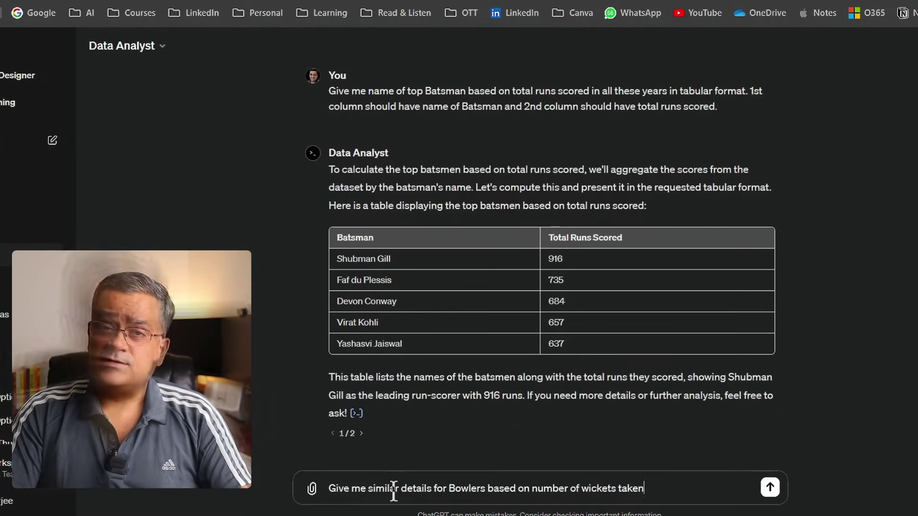
key(Return)
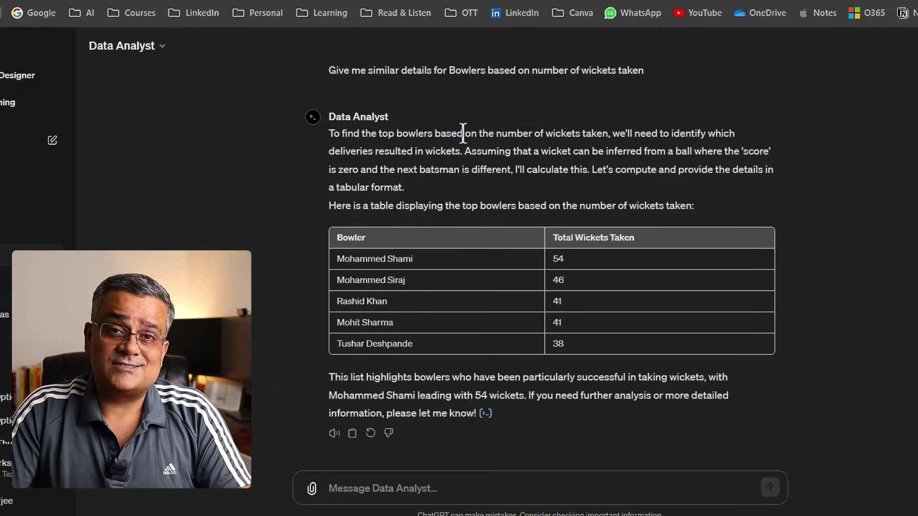
text(Can you show me some charts to visualize this data set?)
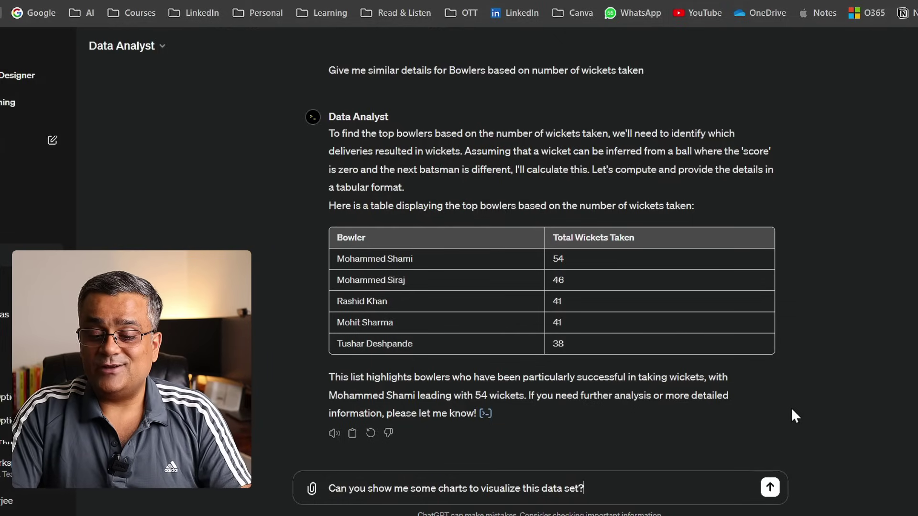
- Send the chart request and look through the run-scorer, wicket-taker, wins/losses and toss-win-rate charts
key(Return)
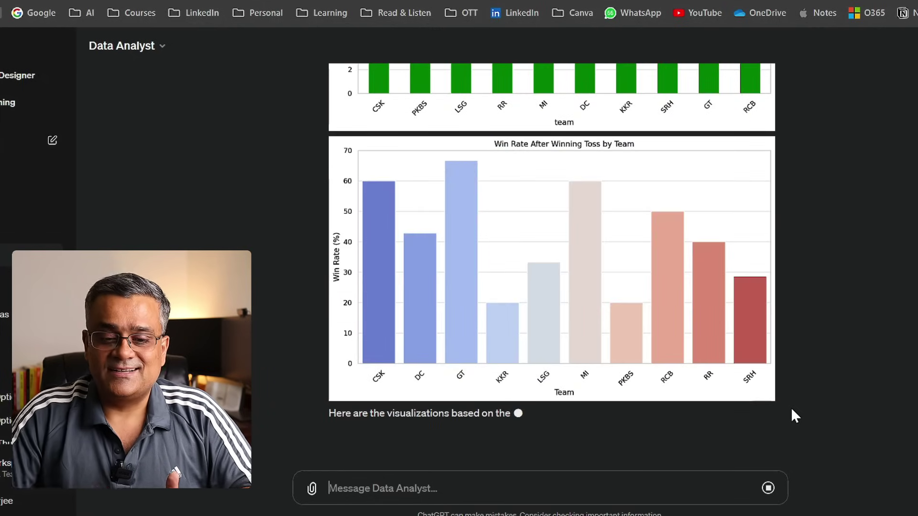
scroll(792, 410, up, 2)
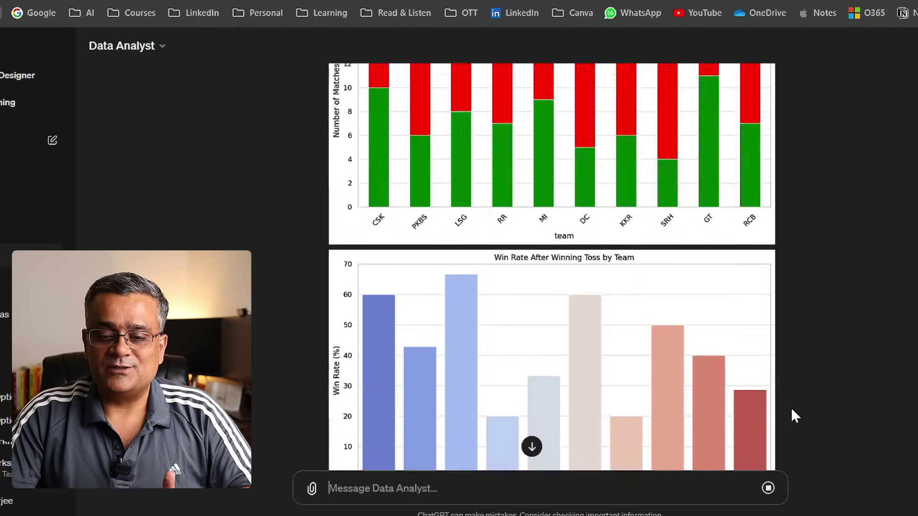
scroll(791, 407, down, 3)
scroll(791, 408, up, 15)
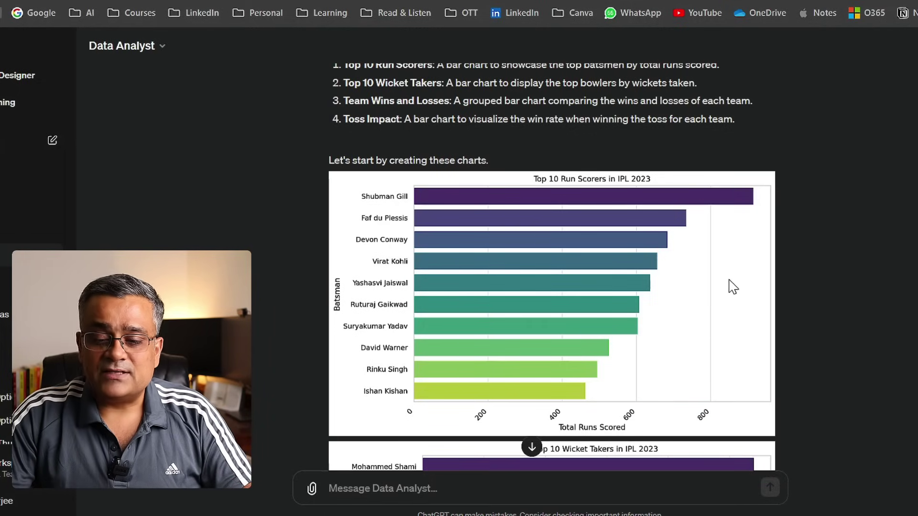
scroll(810, 264, down, 15)
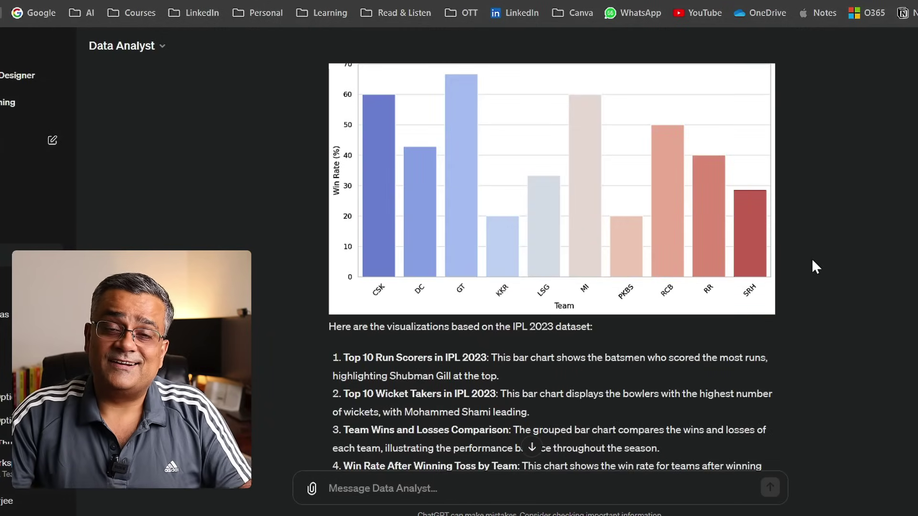
scroll(813, 260, down, 3)
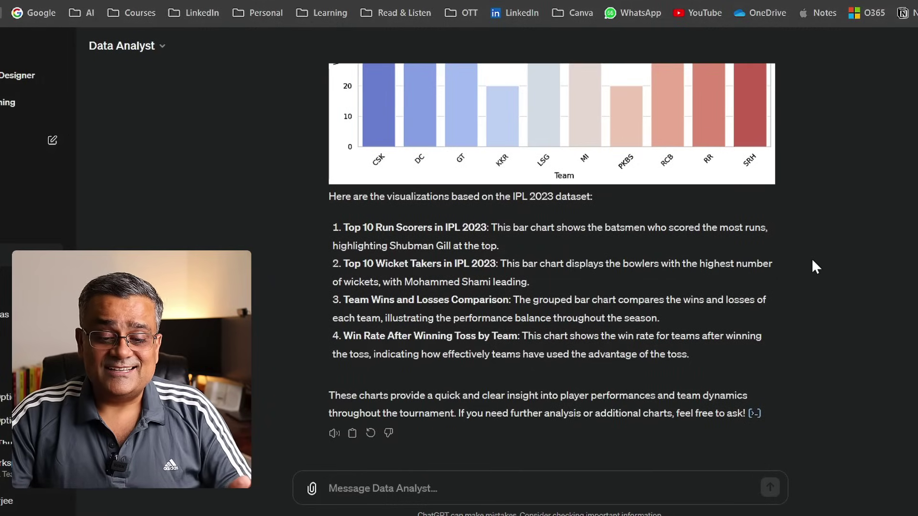
scroll(811, 261, up, 15)
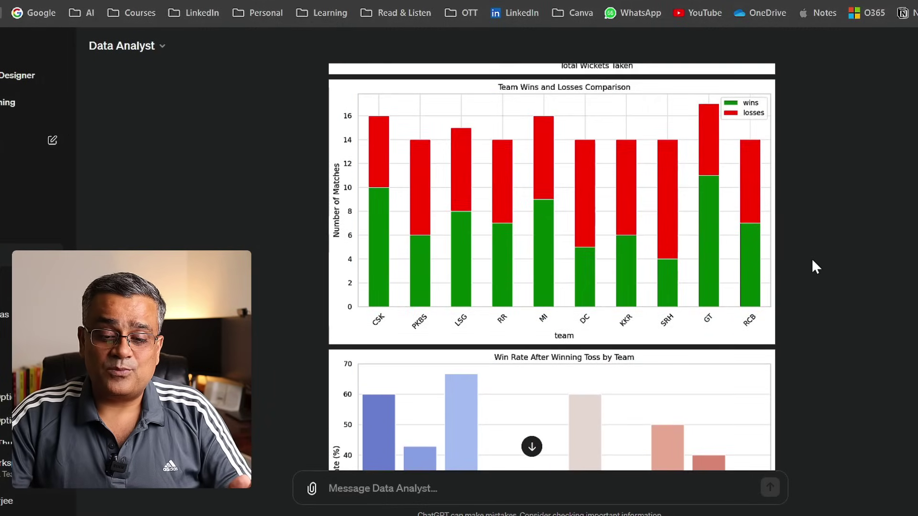
scroll(811, 261, up, 6)
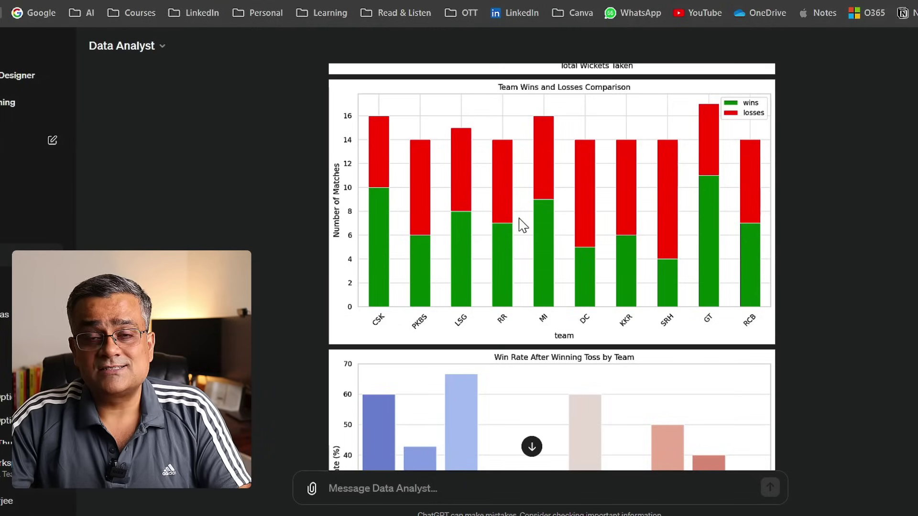
- Send a request to recolour the bars in chart 3 to Blue & Red
click(437, 488)
text(Can you please change bar chart colour to Blue?)
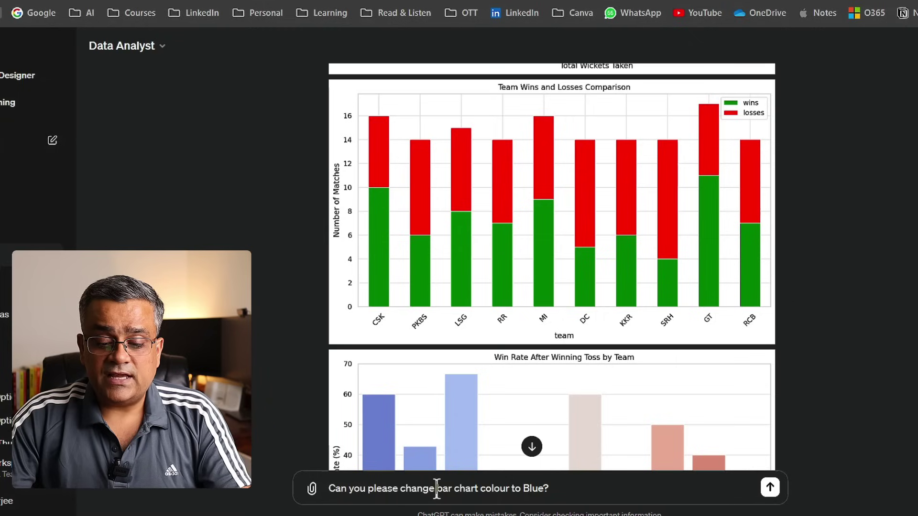
click(545, 488)
text(& Red)
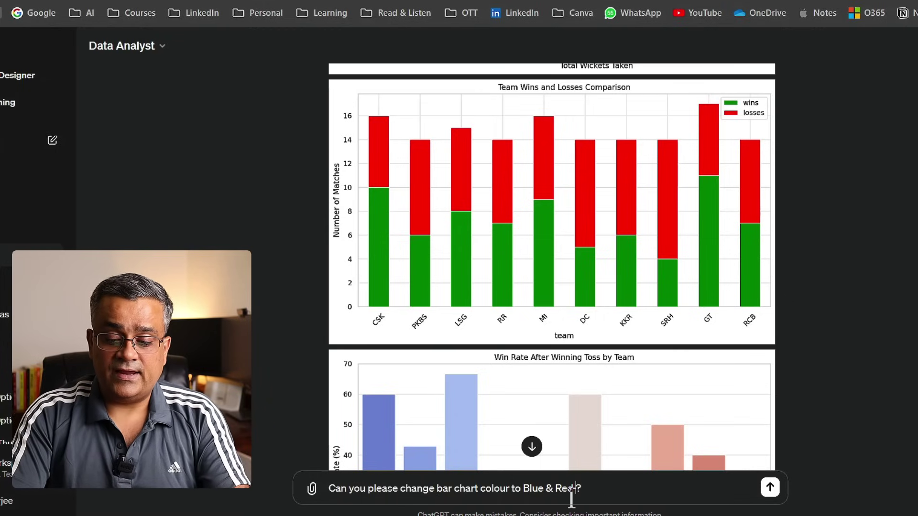
text( in chart 3)
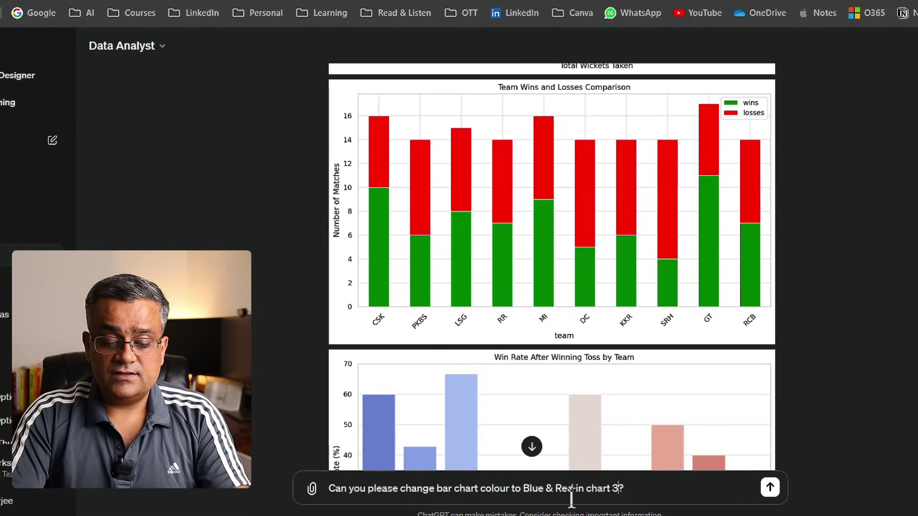
key(Return)
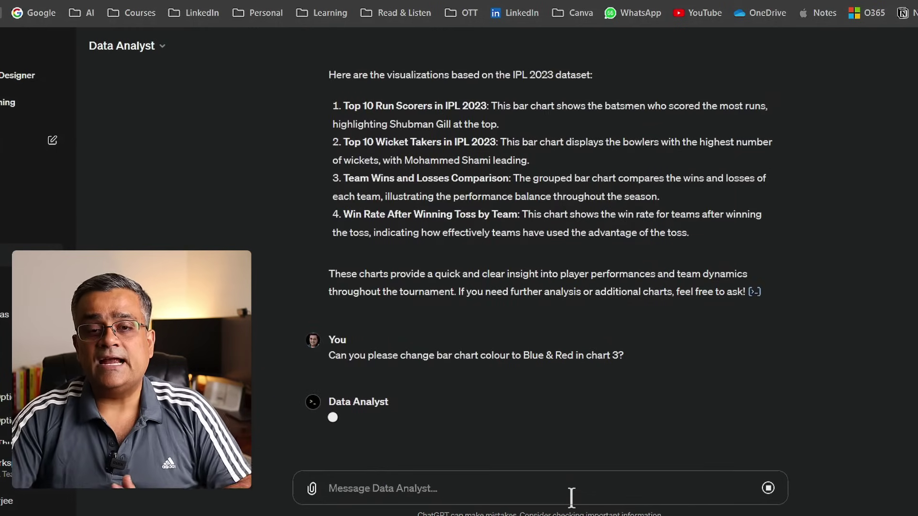
- Inspect the redrawn Team Wins and Losses Comparison chart with blue wins and red losses
scroll(636, 324, up, 10)
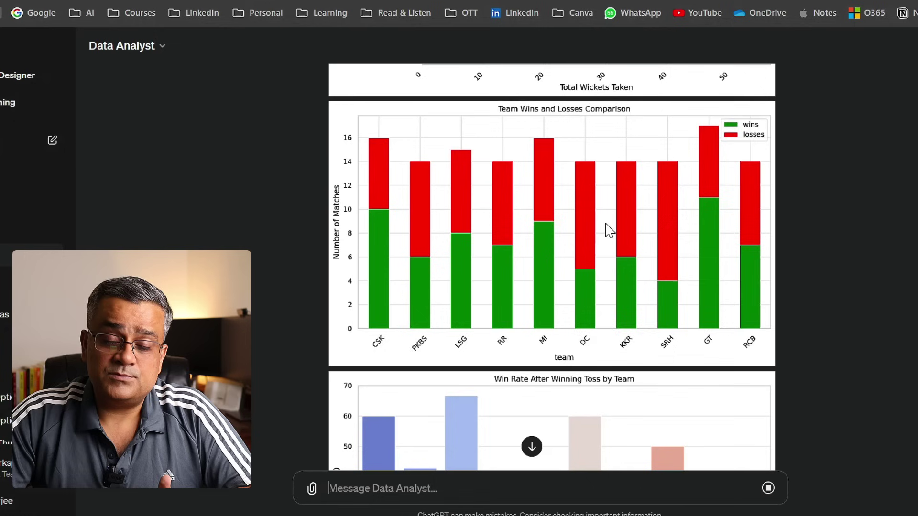
scroll(606, 228, down, 5)
scroll(605, 224, down, 6)
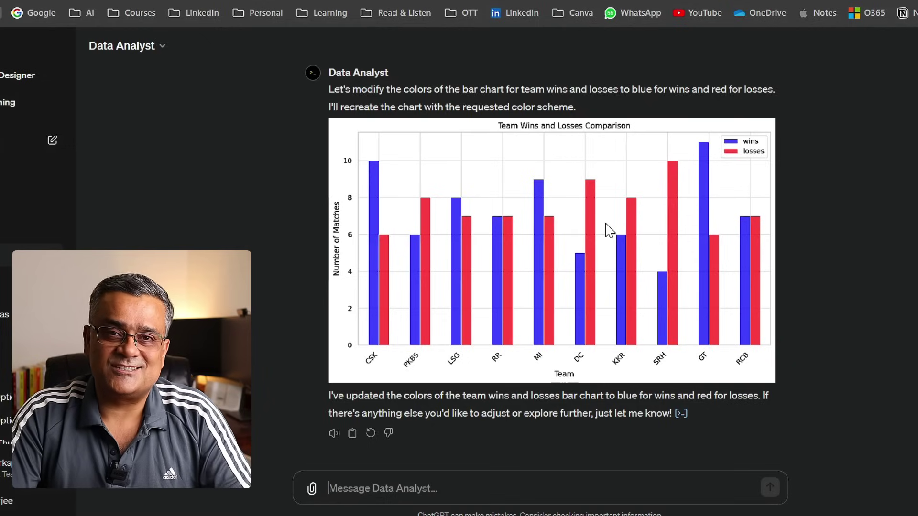
- Send the request 'Can you add a trend line in above chart?' for the wins-losses chart
click(434, 486)
text(Can you add a trend line in above chart?)
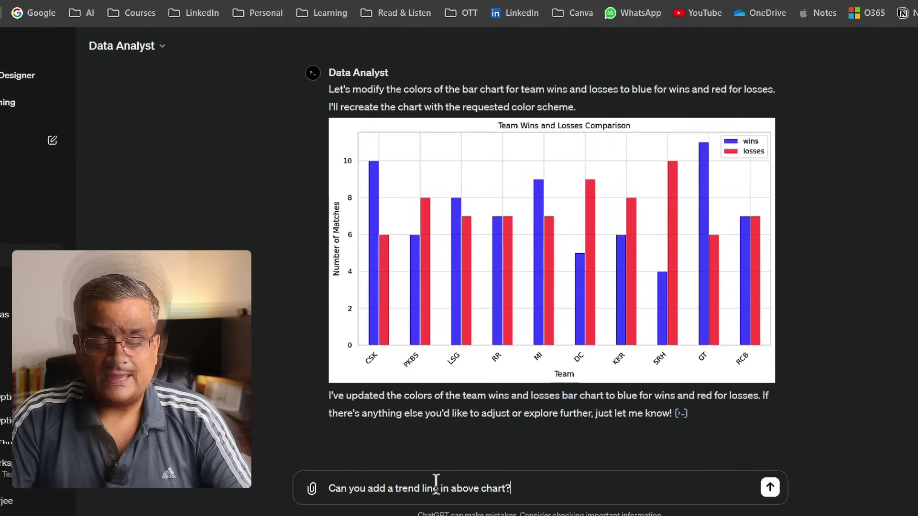
key(Return)
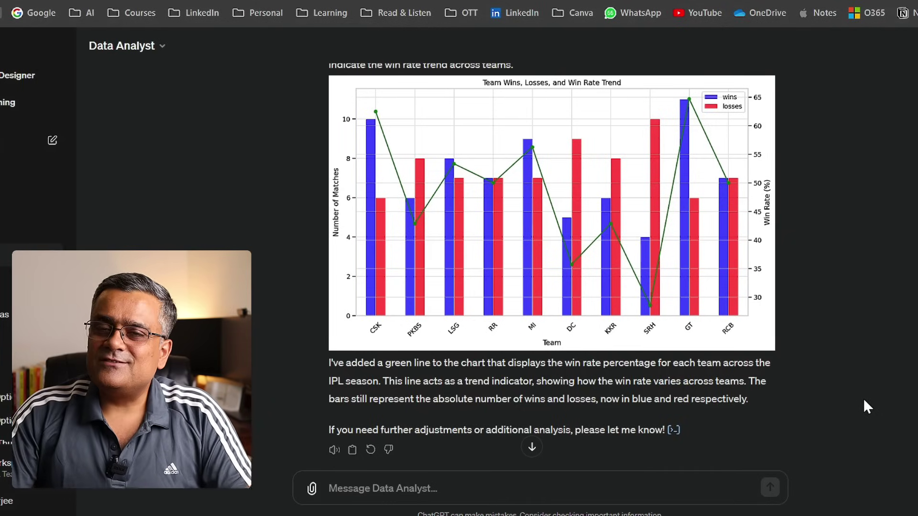
- Ask Data Analyst which IPL team could win the next season
click(455, 489)
text(Based on this data can you show a prediction of which team can win in next season?)
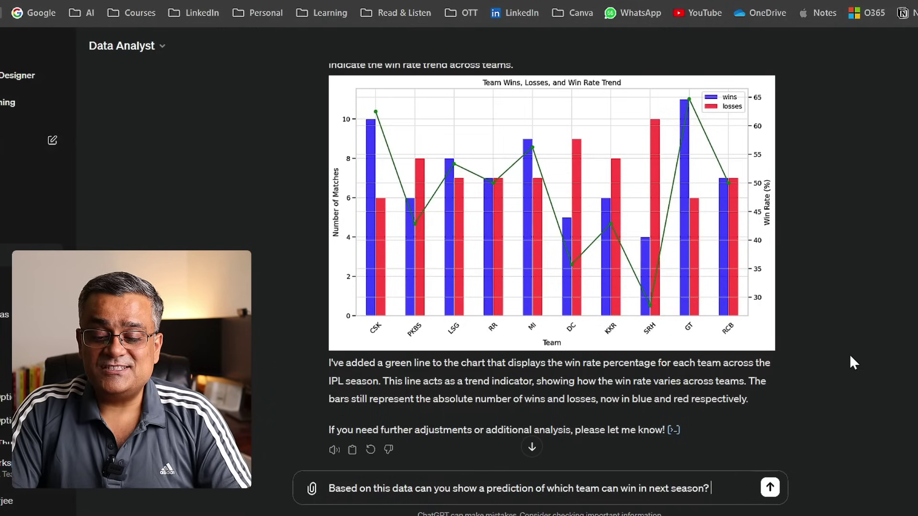
key(Return)
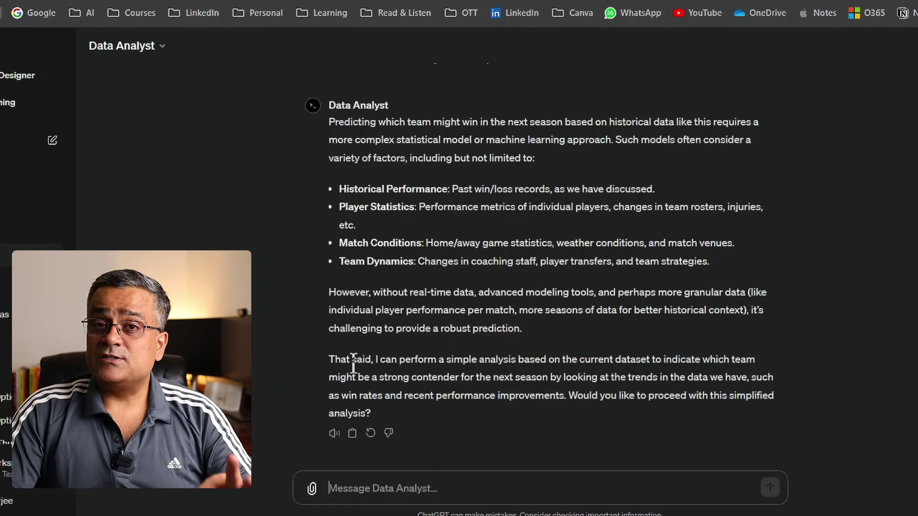
- Scroll down through the earlier IPL 2023 analysis conversation to review its answers
scroll(29, 242, down, 1)
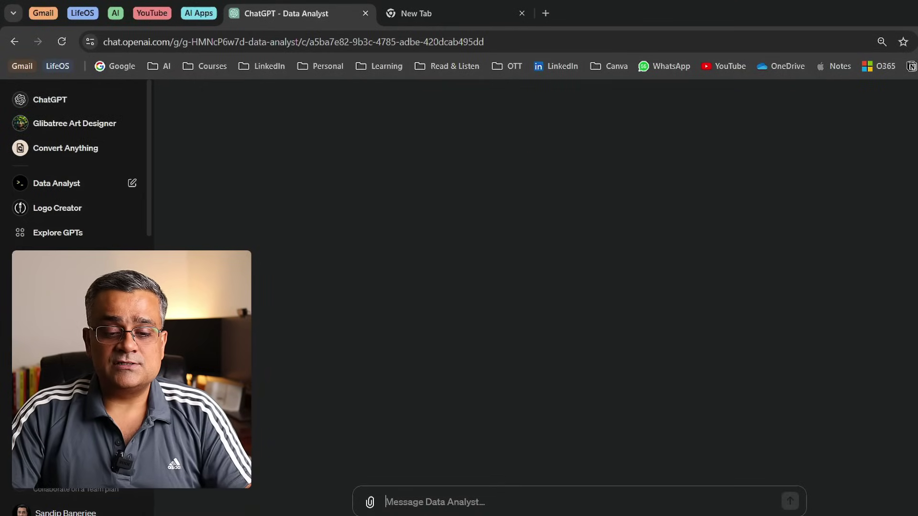
scroll(591, 297, up, 20)
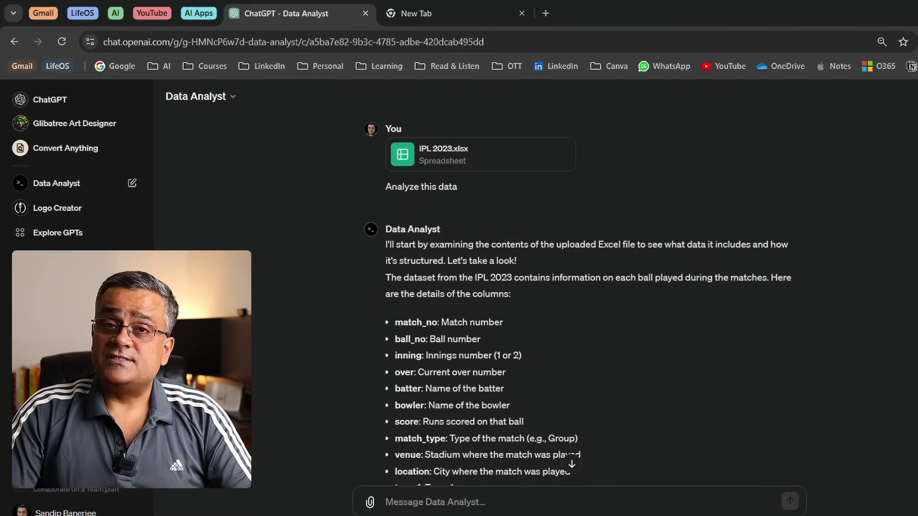
scroll(554, 237, down, 3)
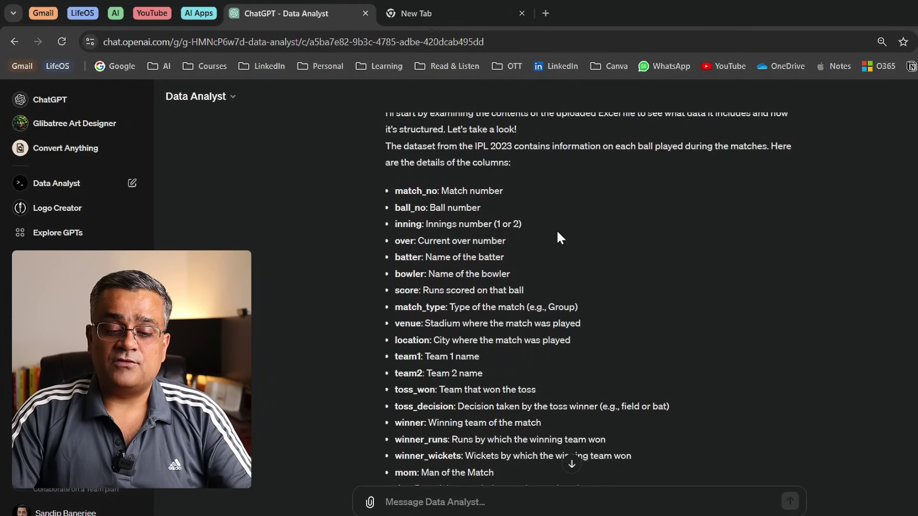
scroll(559, 237, down, 6)
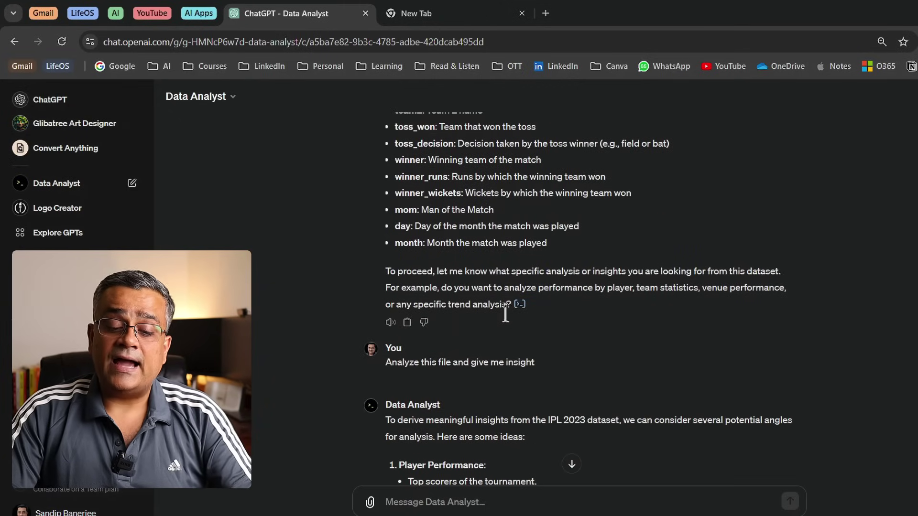
scroll(741, 316, down, 12)
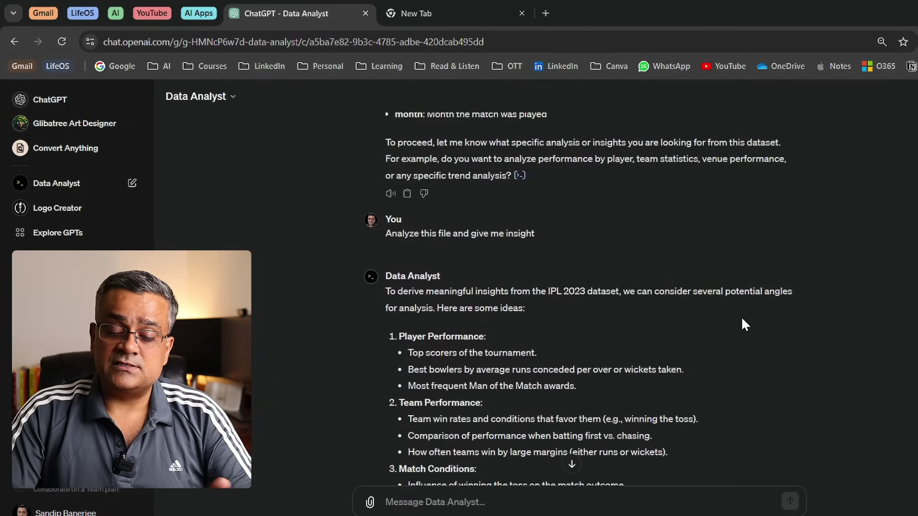
scroll(742, 319, down, 7)
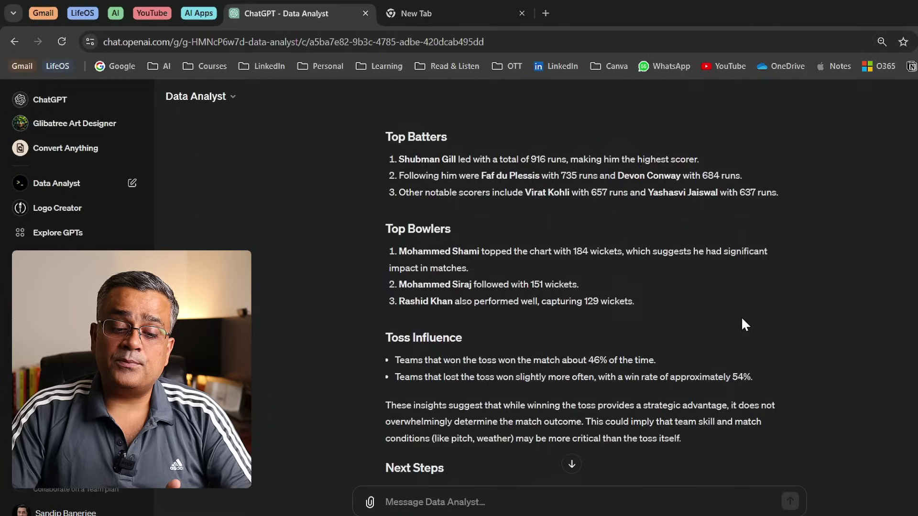
scroll(741, 320, down, 2)
scroll(741, 319, down, 2)
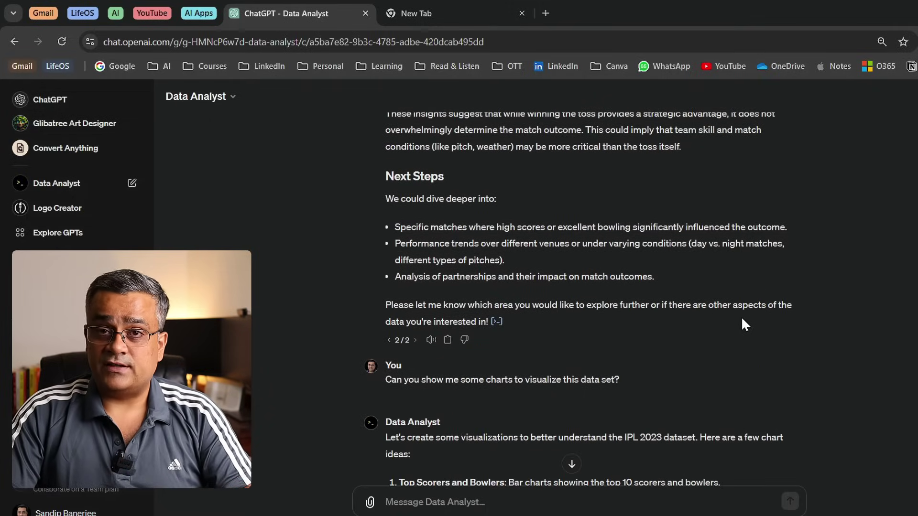
scroll(742, 320, down, 15)
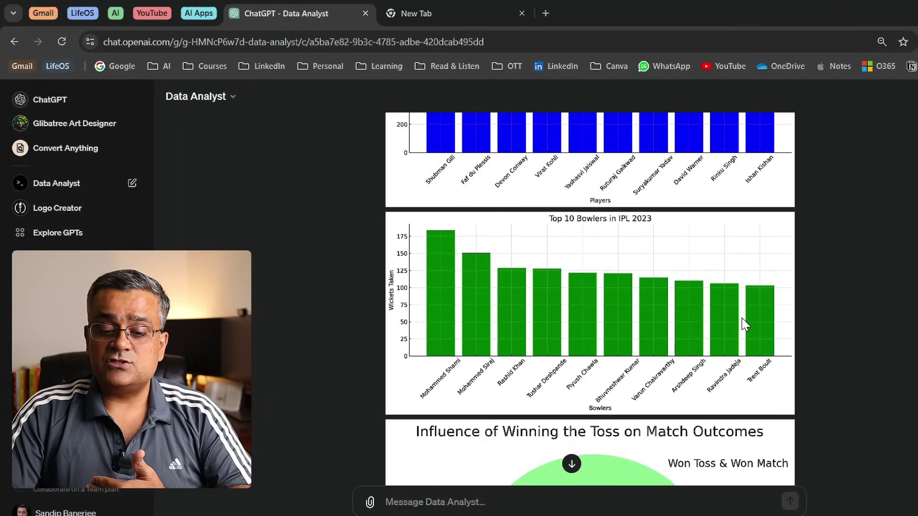
scroll(742, 318, down, 15)
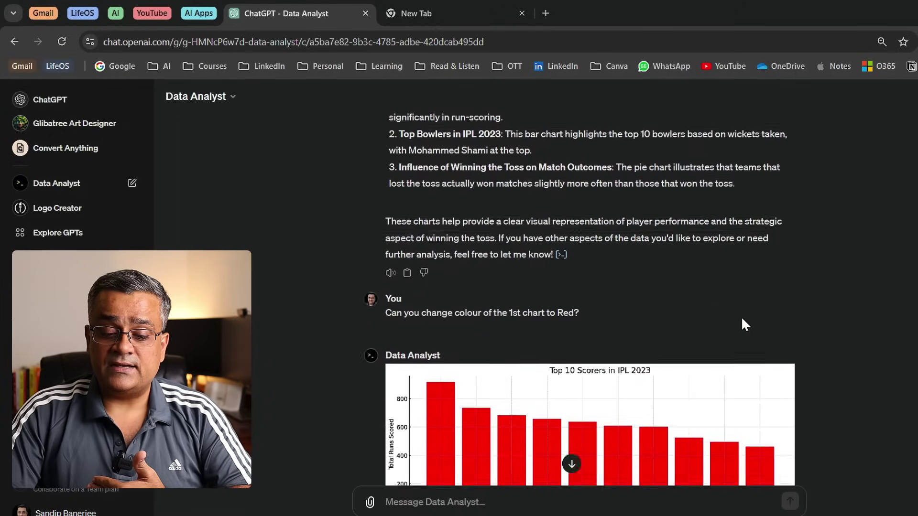
scroll(742, 319, down, 16)
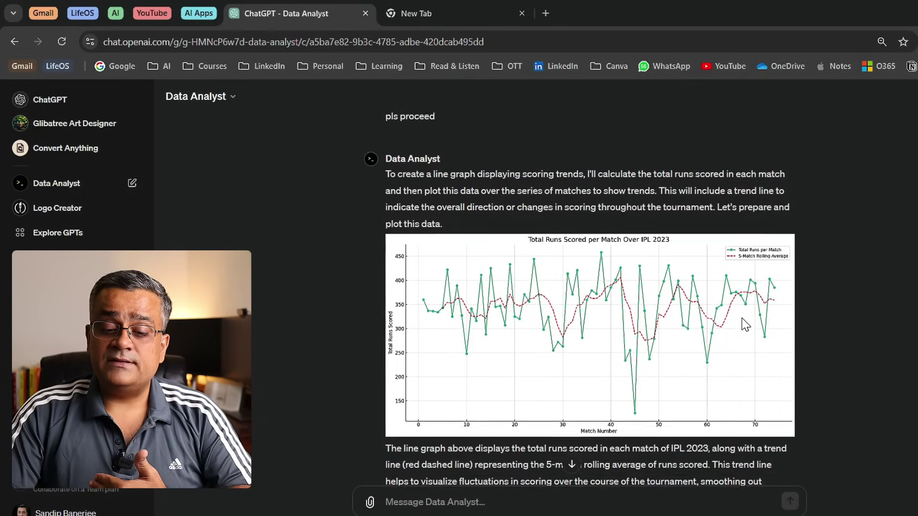
scroll(744, 324, down, 1)
scroll(744, 324, down, 2)
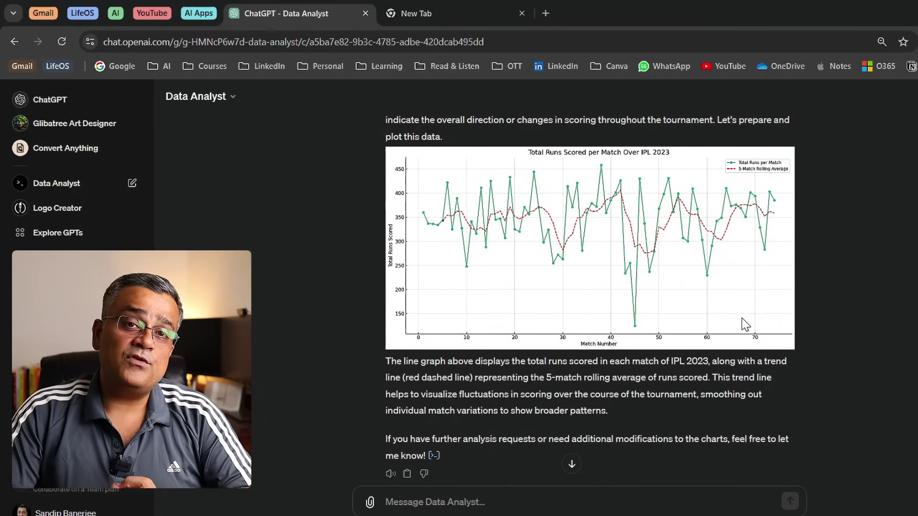
scroll(744, 324, down, 4)
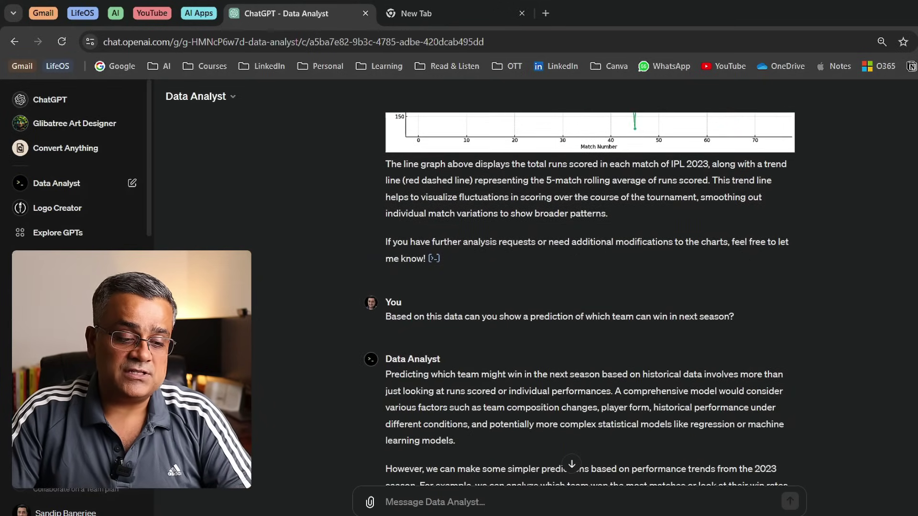
- Scroll back up to the Win Rate After Winning Toss by Team chart and its summary
scroll(715, 265, up, 20)
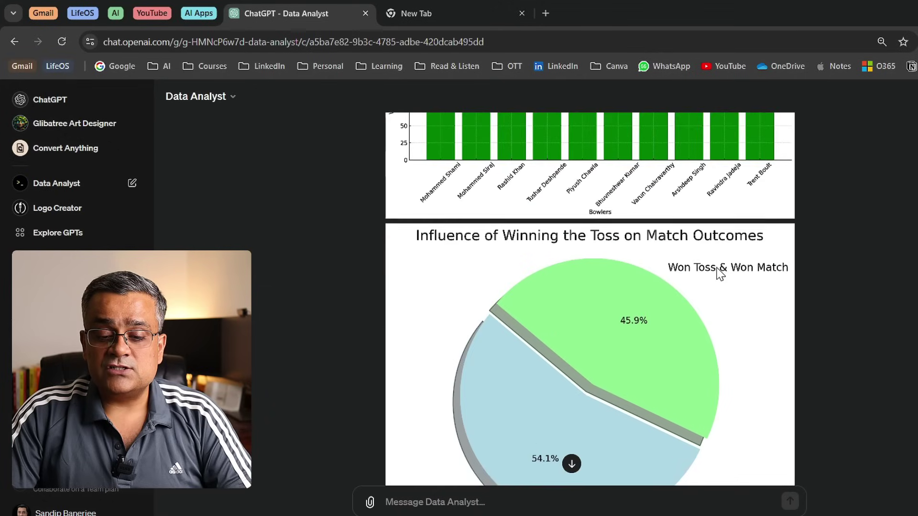
scroll(717, 270, up, 8)
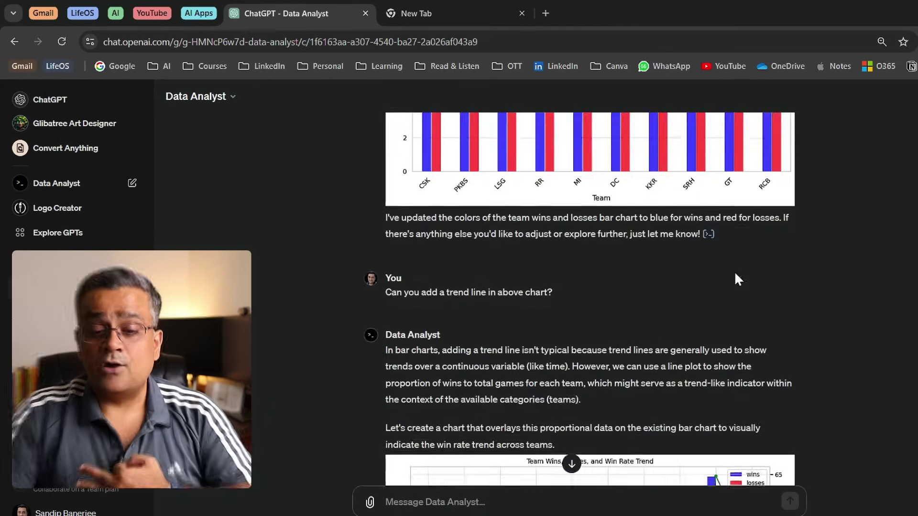
scroll(734, 273, up, 15)
scroll(735, 273, up, 20)
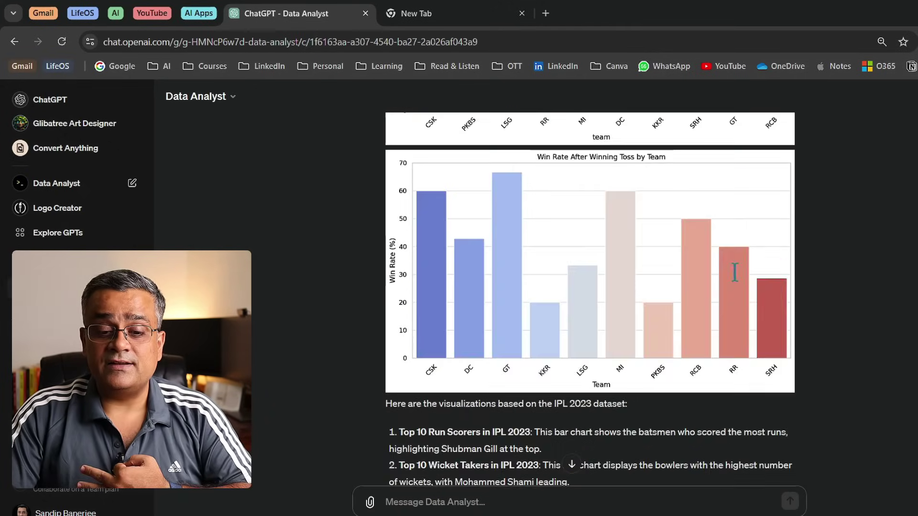
scroll(735, 274, up, 5)
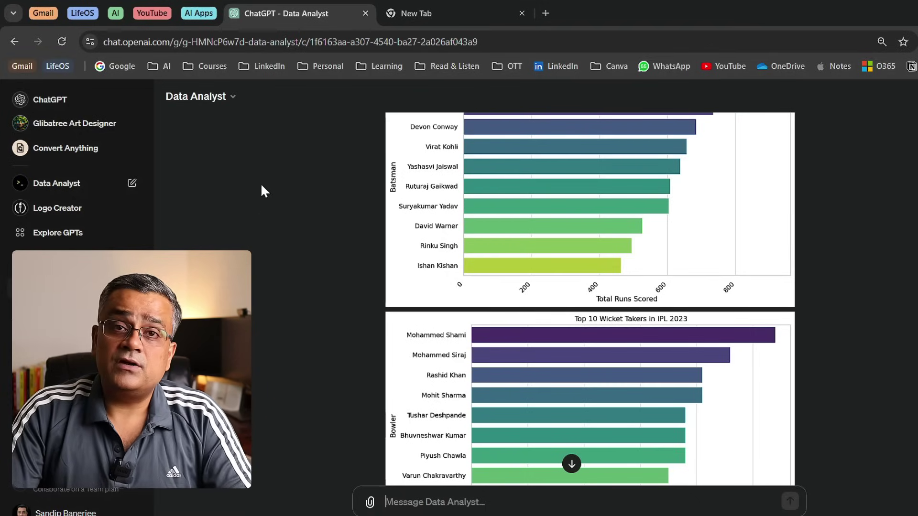
- From Explore GPTs, pick the Data Analyst GPT under By ChatGPT and start a chat
click(68, 240)
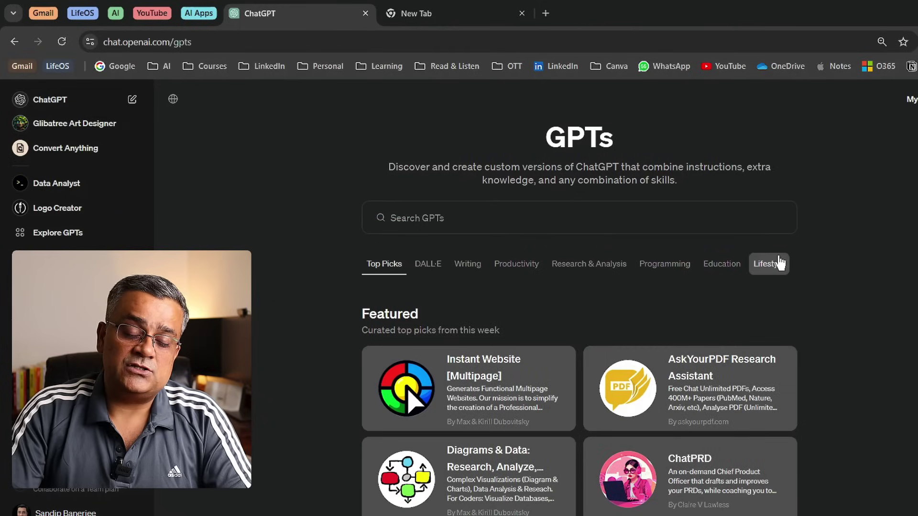
scroll(880, 294, down, 8)
scroll(878, 290, down, 8)
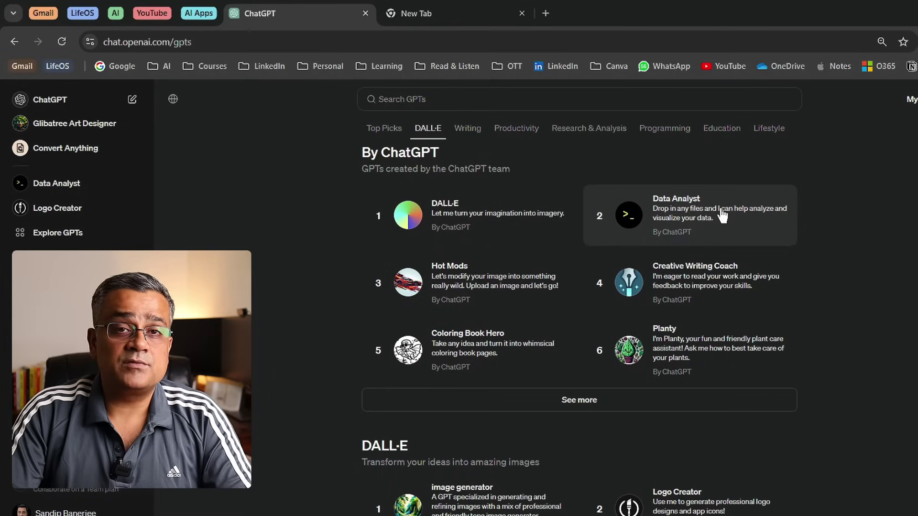
click(679, 210)
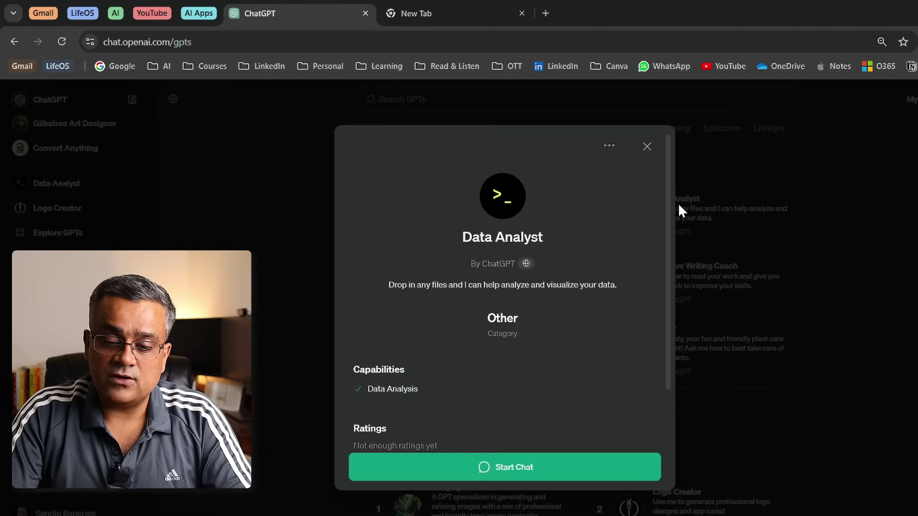
click(484, 469)
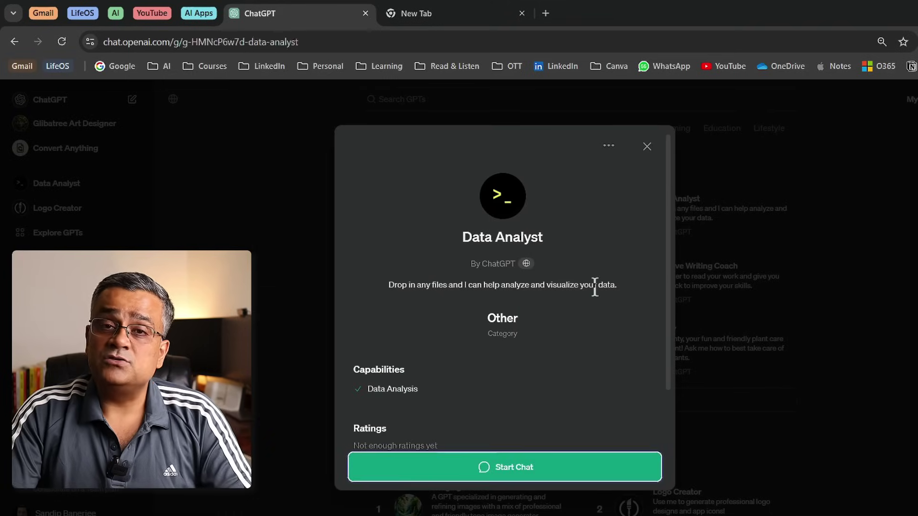